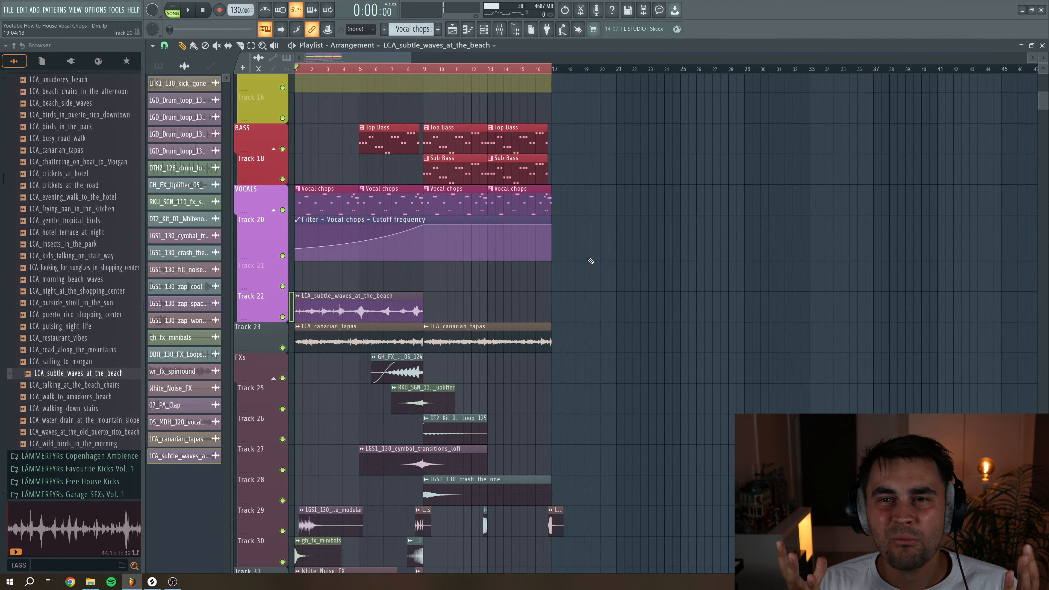
Audition the walk recordings in the LÄMMERFYRs Copenhagen Ambience folder and place LCA_Walk_in_the_Park at bar 1 of Track 24
{"action": "scroll", "coordinate": [94, 299], "scroll_direction": "up", "scroll_amount": 3}
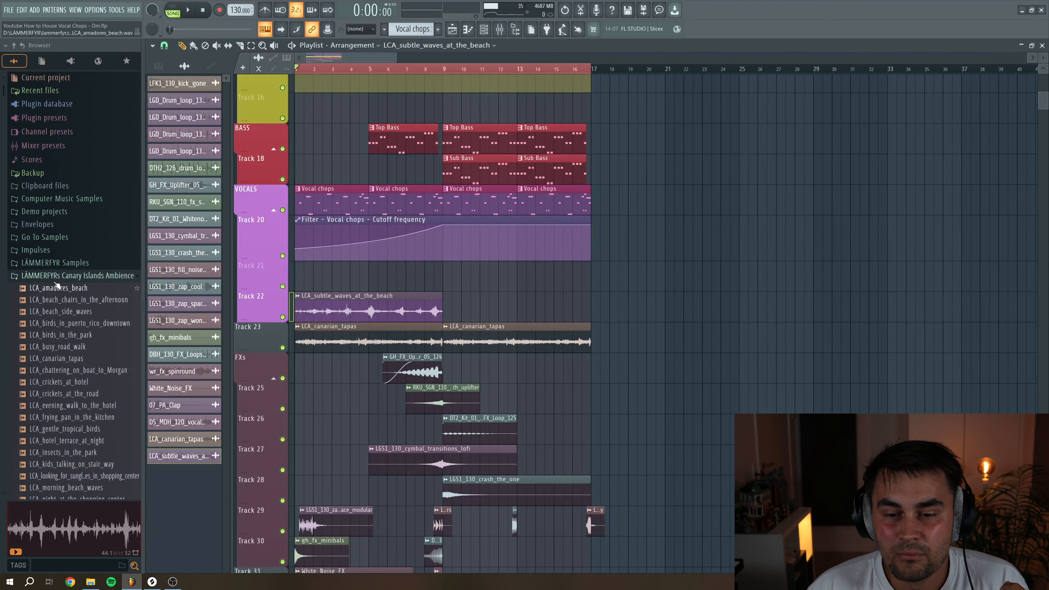
{"action": "left_click", "coordinate": [66, 275]}
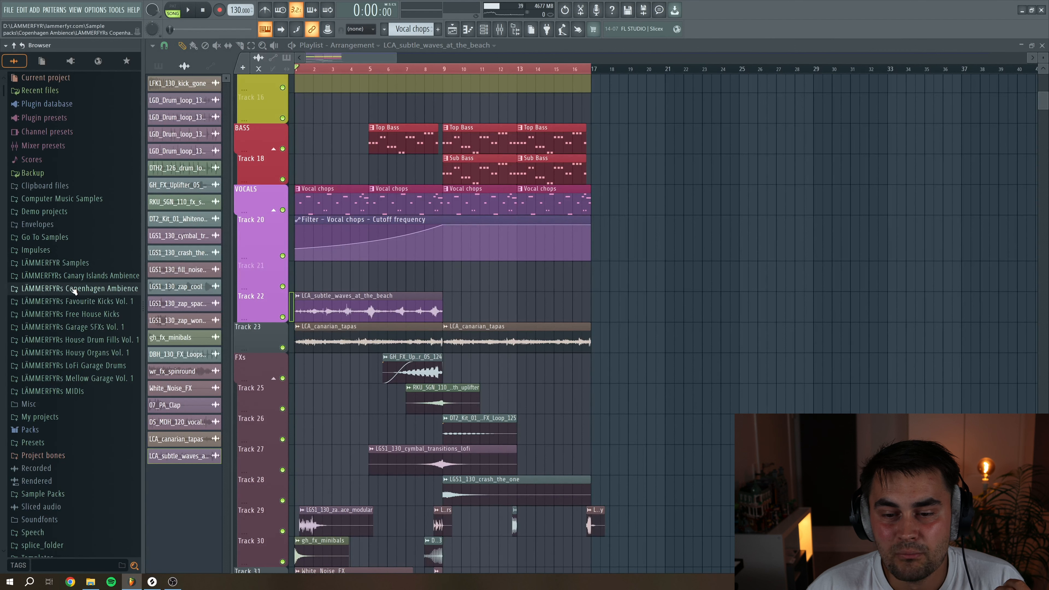
{"action": "left_click", "coordinate": [70, 288]}
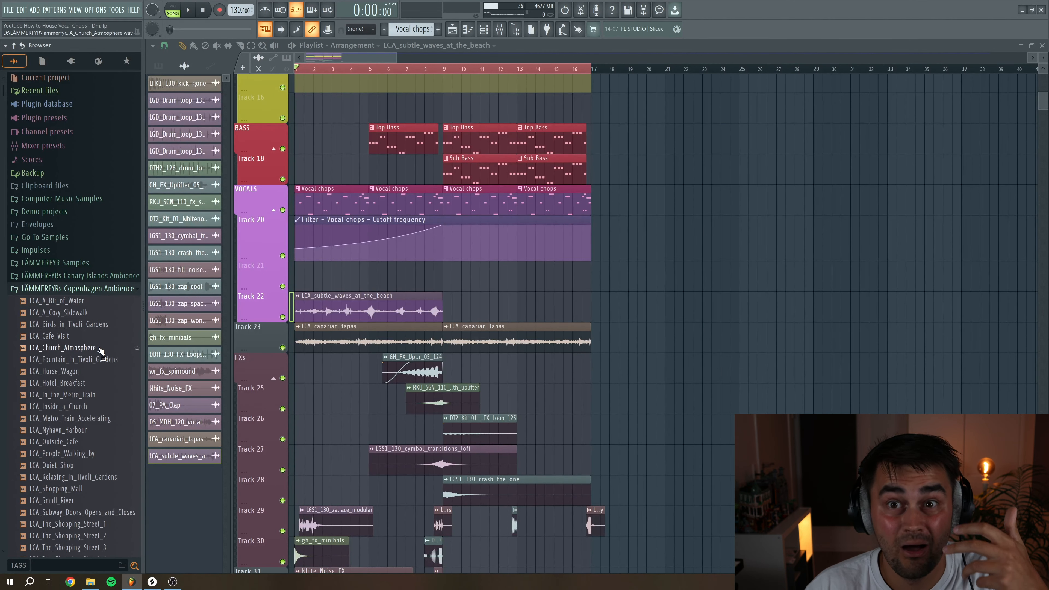
{"action": "scroll", "coordinate": [104, 365], "scroll_direction": "down", "scroll_amount": 6}
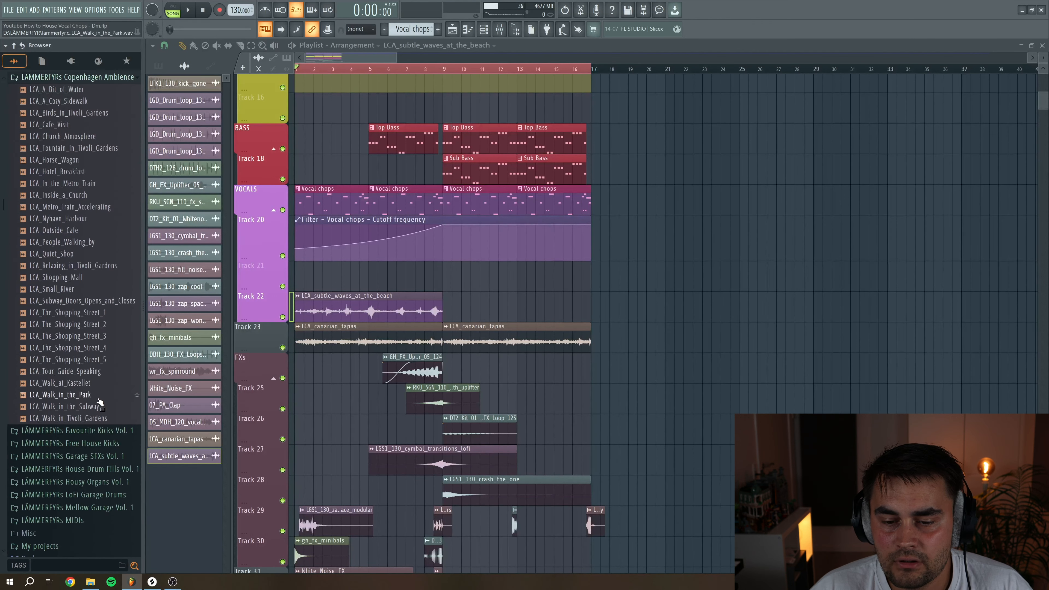
{"action": "left_click", "coordinate": [91, 384]}
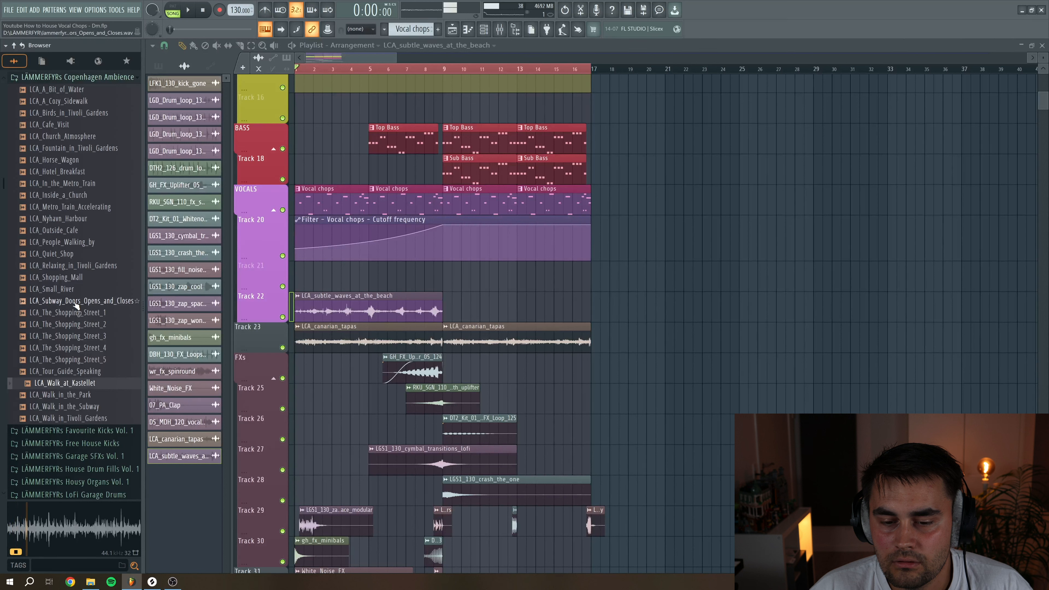
{"action": "left_click", "coordinate": [86, 395]}
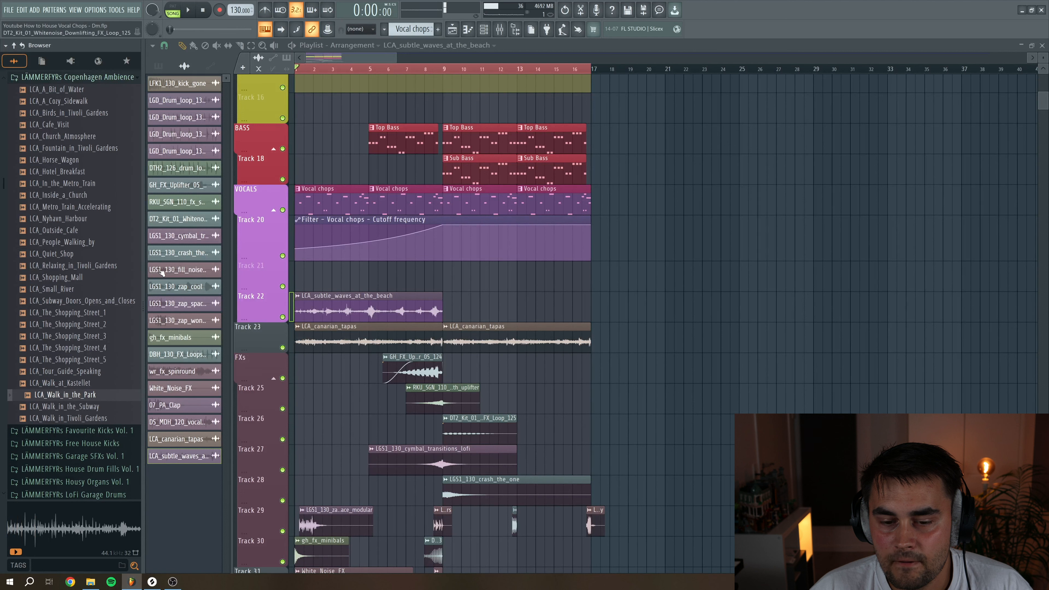
{"action": "left_click_drag", "start_coordinate": [298, 413], "coordinate": [328, 359]}
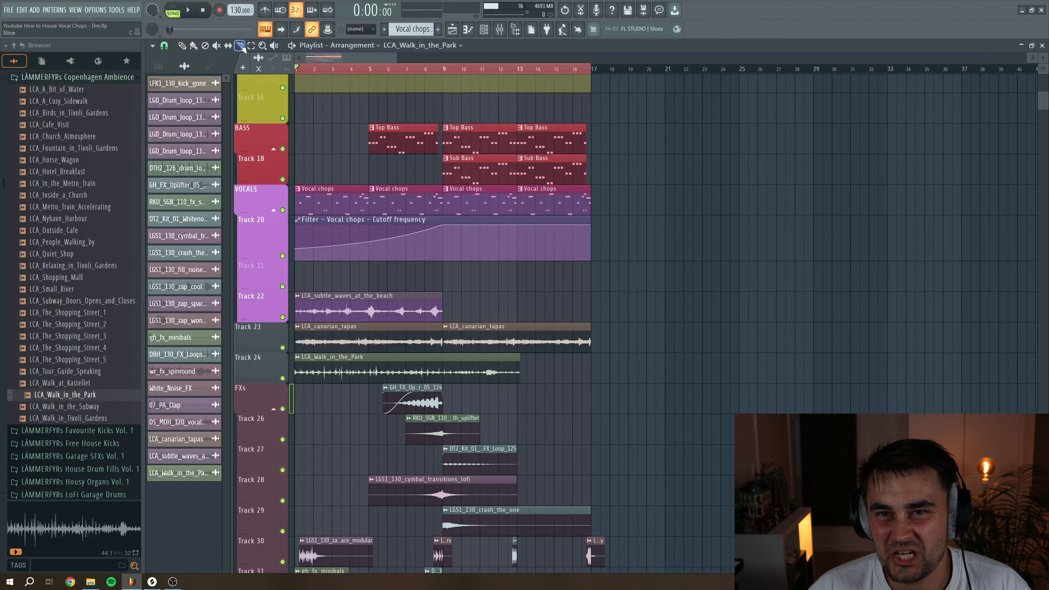
Shorten the LCA_Walk_in_the_Park clip on Track 24 to two bars and set its channel volume to 57%
{"action": "double_click", "coordinate": [335, 358]}
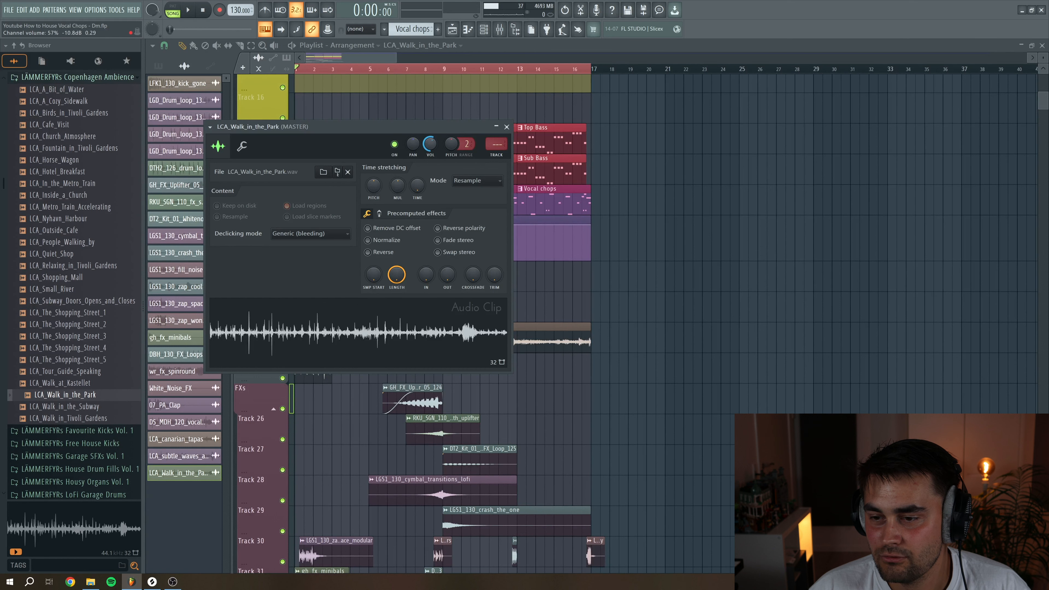
{"action": "left_click", "coordinate": [507, 127]}
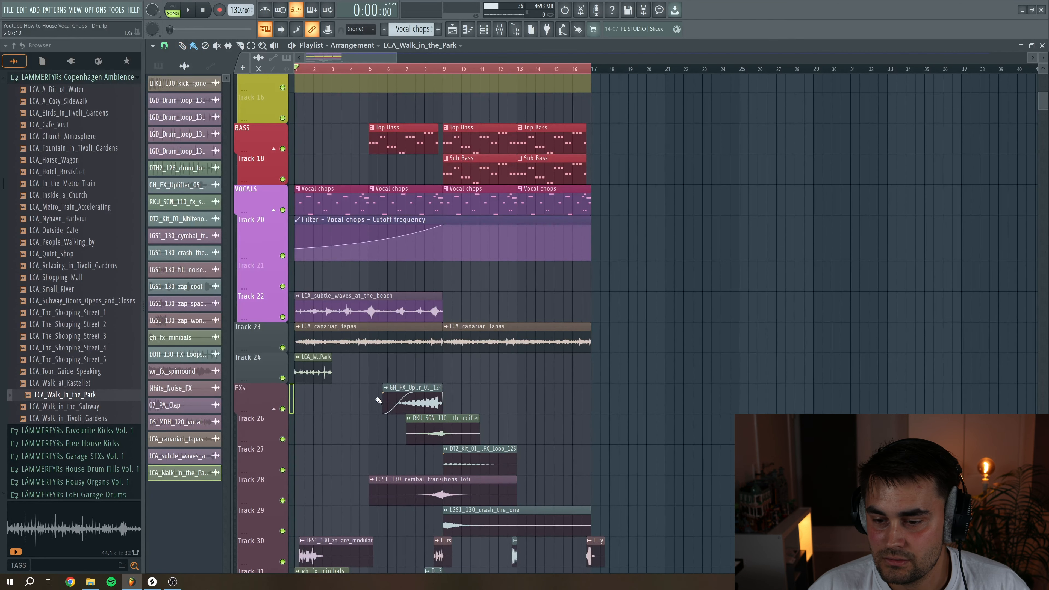
Repeat the two-bar LCA_Walk_in_the_Park clip along Track 24 up to bar 17
{"action": "left_click_drag", "start_coordinate": [336, 369], "coordinate": [547, 367]}
{"action": "left_click", "coordinate": [643, 372]}
{"action": "right_click", "coordinate": [642, 372]}
Route the LCA_Walk_in_the_Park clip to a free mixer track and lower that track's fader to -5.4 dB
{"action": "double_click", "coordinate": [568, 358]}
{"action": "left_click", "coordinate": [206, 127]}
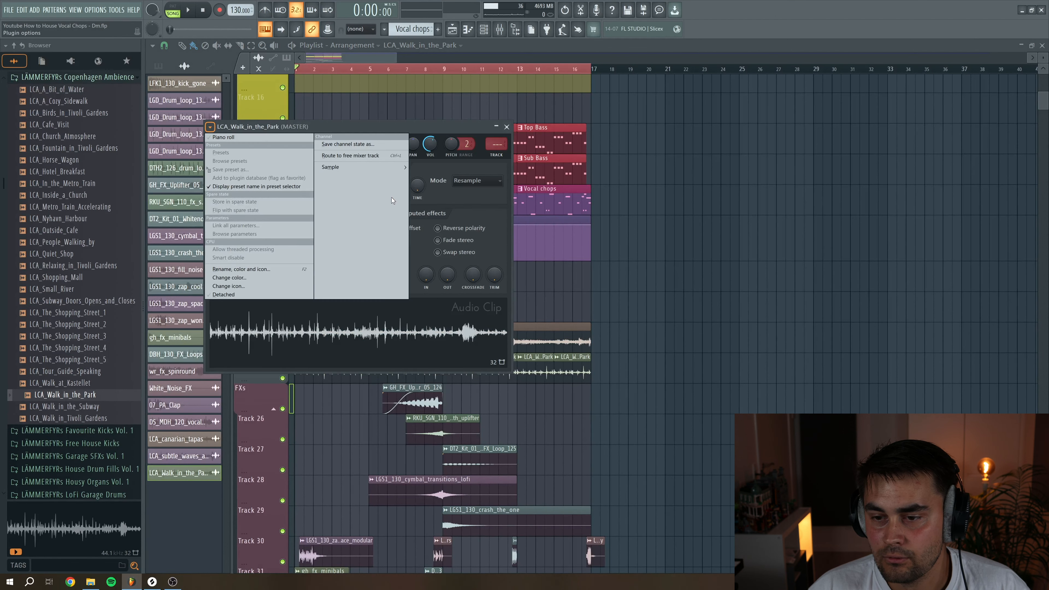
{"action": "left_click", "coordinate": [368, 160]}
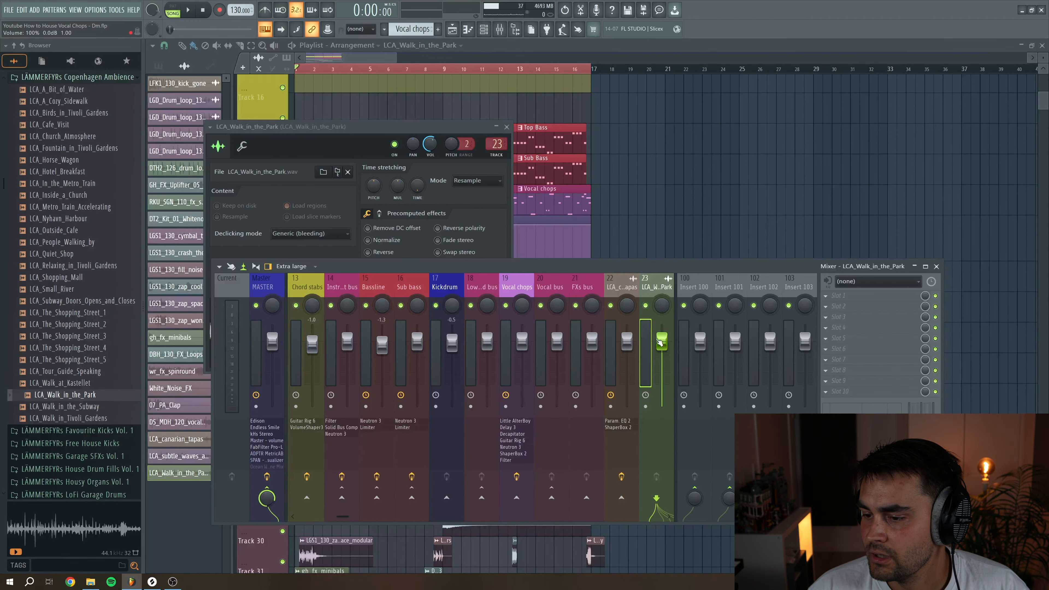
Insert ShaperBox 2 in slot 3 of the LCA_Walk_in_the_Park mixer track and add the Volume shaper with the Sidechain preset
{"action": "left_click", "coordinate": [832, 328]}
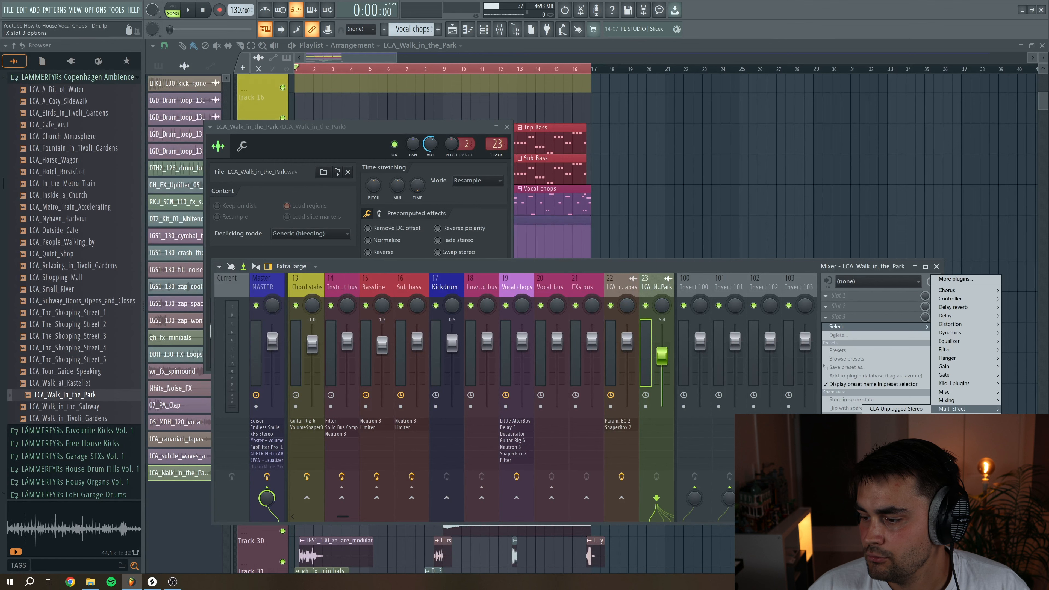
{"action": "left_click", "coordinate": [887, 452]}
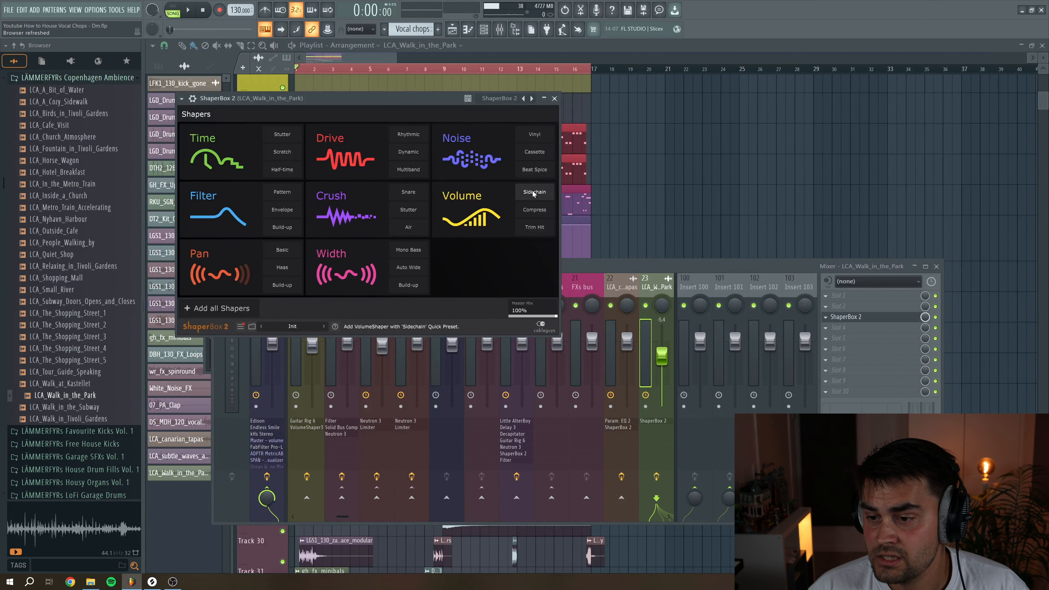
{"action": "left_click", "coordinate": [533, 191]}
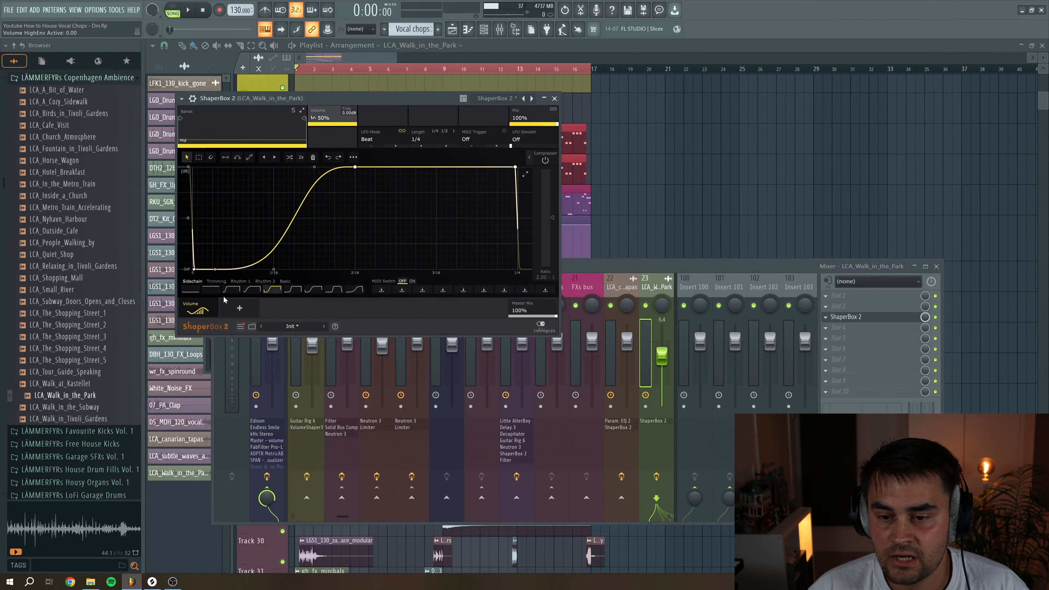
Add a Pan shaper to ShaperBox 2, apply a Rhythm 1 pattern and set its mix to 40%
{"action": "left_click", "coordinate": [239, 308]}
{"action": "left_click", "coordinate": [268, 263]}
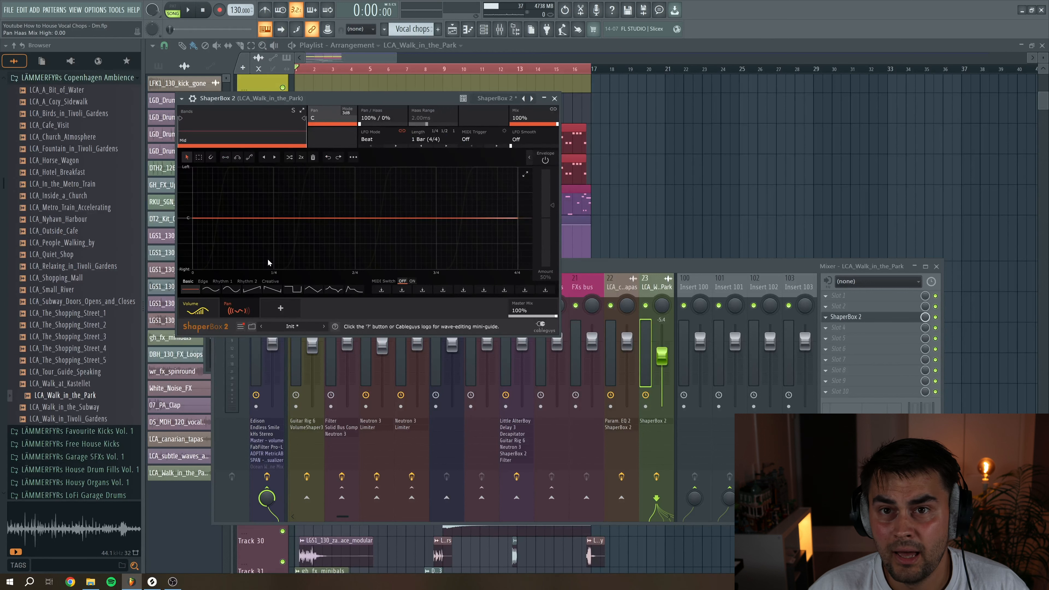
{"action": "left_click", "coordinate": [273, 290]}
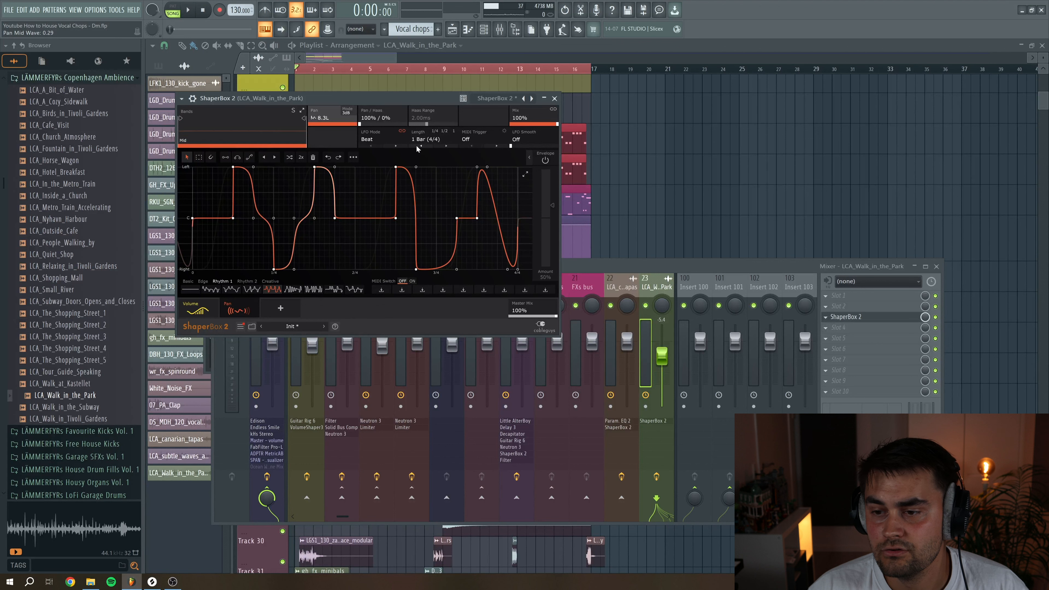
{"action": "left_click_drag", "start_coordinate": [520, 117], "coordinate": [519, 136]}
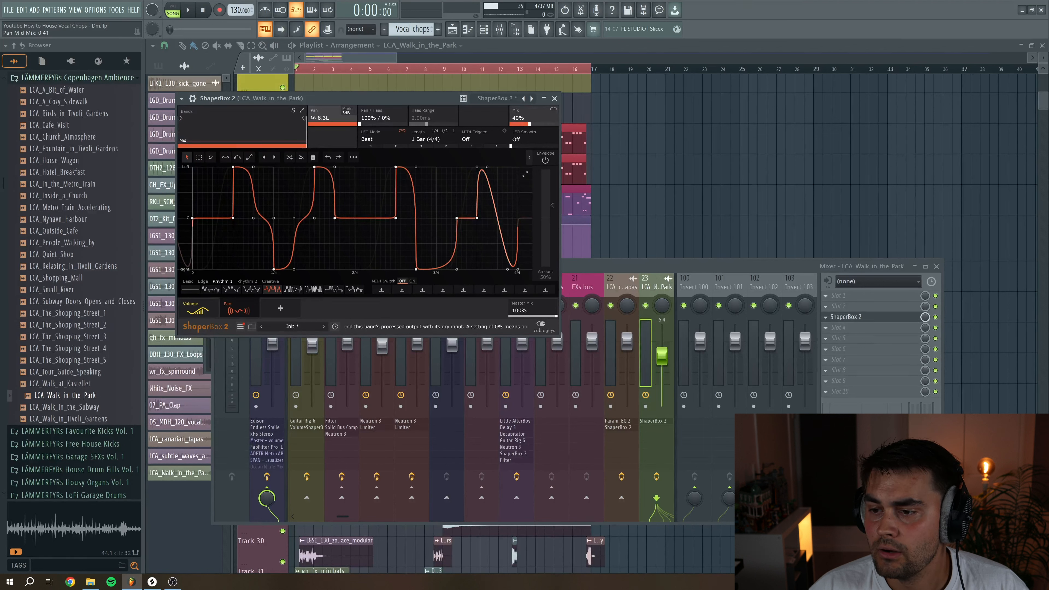
{"action": "left_click", "coordinate": [554, 98]}
Add H-Delay Stereo to the LCA_Walk_in_the_Park mixer track and place it above ShaperBox 2
{"action": "left_click", "coordinate": [838, 328]}
{"action": "mouse_move", "coordinate": [908, 337]}
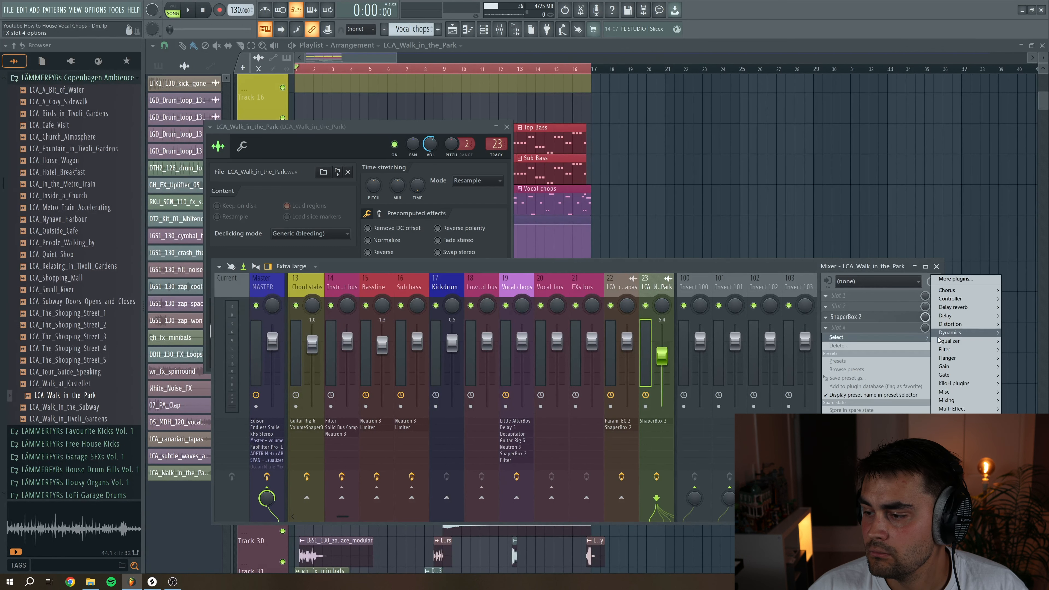
{"action": "mouse_move", "coordinate": [948, 318]}
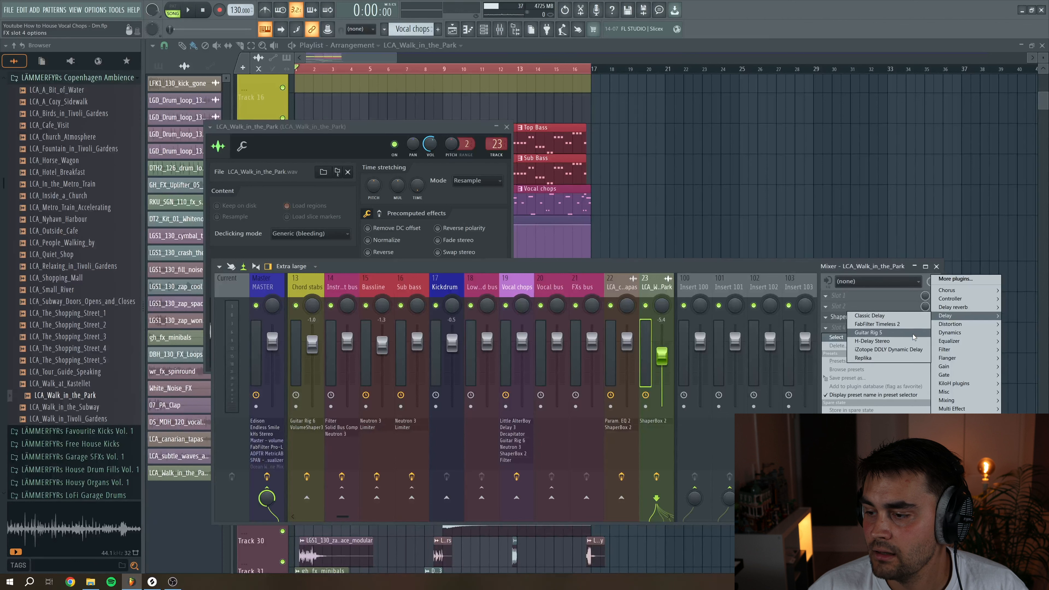
{"action": "left_click", "coordinate": [891, 344]}
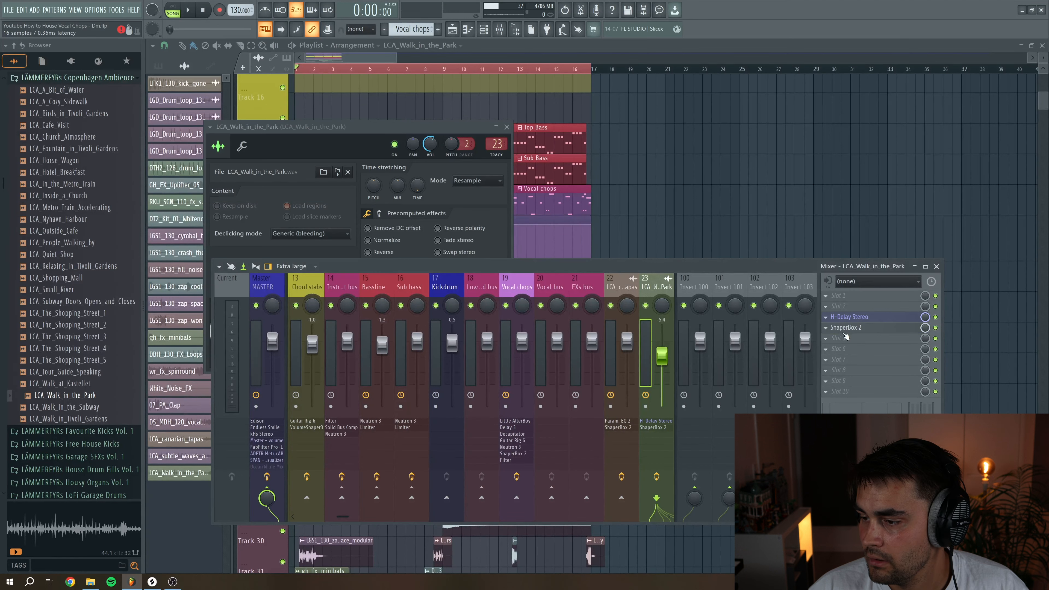
Insert Fruity parametric EQ 2 directly below ShaperBox 2 on the LCA_Walk_in_the_Park mixer track
{"action": "left_click", "coordinate": [842, 338]}
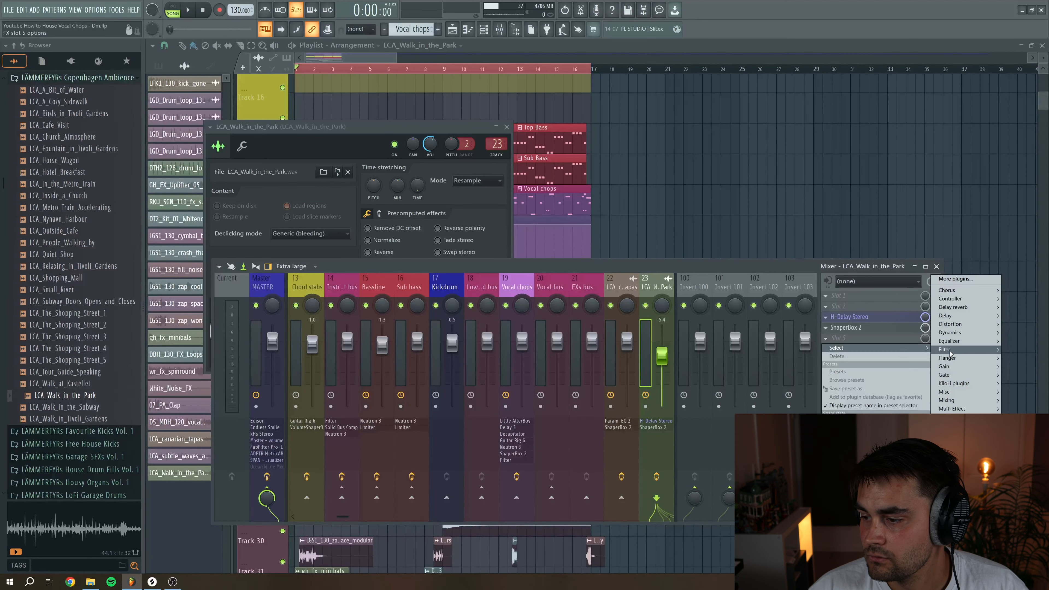
{"action": "mouse_move", "coordinate": [947, 351]}
{"action": "left_click", "coordinate": [894, 417]}
Cut the lows with a high-pass on EQ band 1 and roll off the highs by pulling band 7 down
{"action": "right_click", "coordinate": [253, 222]}
{"action": "mouse_move", "coordinate": [276, 243]}
{"action": "left_click", "coordinate": [298, 268]}
{"action": "right_click", "coordinate": [256, 219]}
{"action": "left_click", "coordinate": [303, 301]}
{"action": "left_click_drag", "start_coordinate": [256, 219], "coordinate": [289, 219]}
{"action": "left_click_drag", "start_coordinate": [437, 219], "coordinate": [445, 282]}
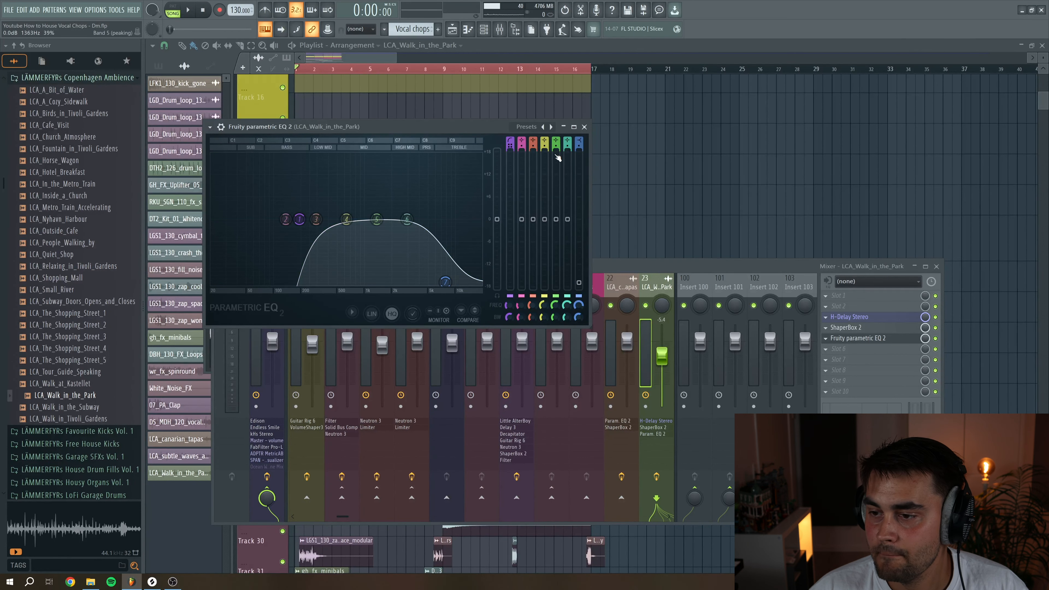
{"action": "left_click", "coordinate": [585, 127]}
Play the arrangement from the start and raise the LCA_Walk_in_the_Park clip's channel volume to 66%
{"action": "left_click", "coordinate": [316, 70]}
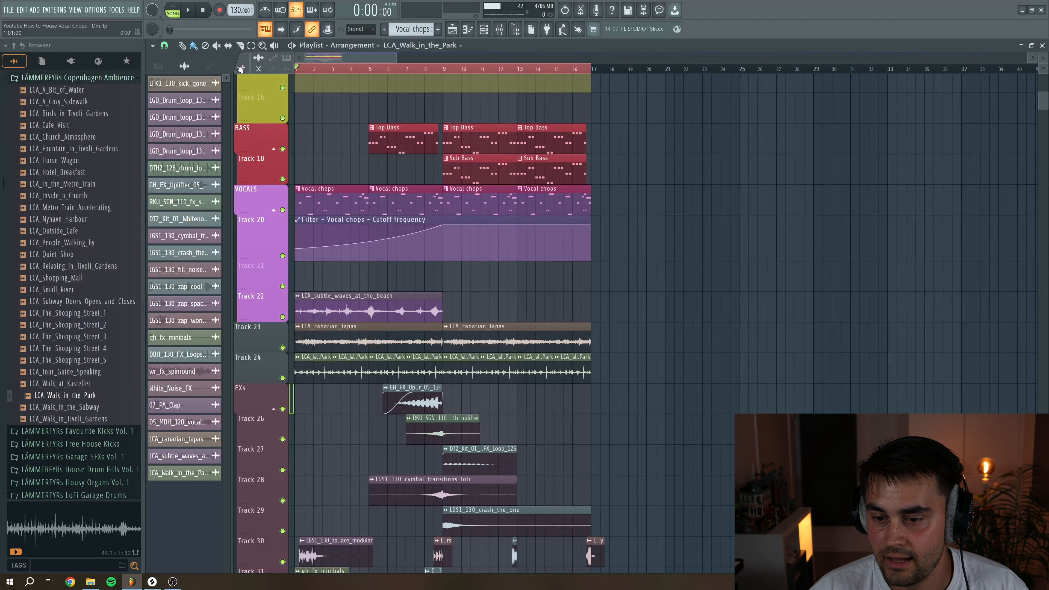
{"action": "key", "text": "space"}
{"action": "double_click", "coordinate": [317, 374]}
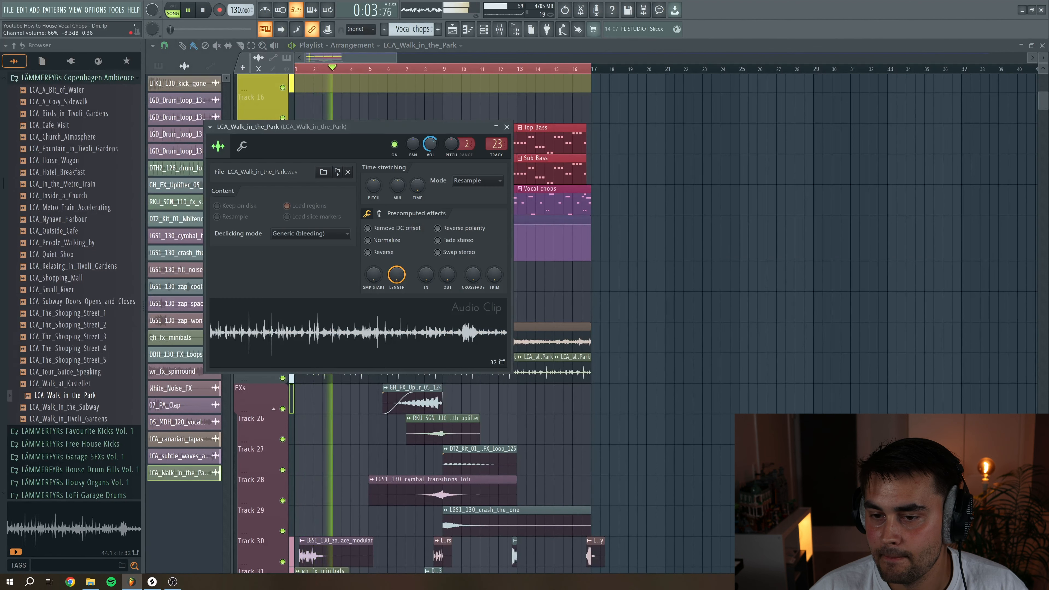
{"action": "left_click", "coordinate": [506, 127]}
Raise the LCA_Walk_in_the_Park mixer fader to -4.5 dB during playback, then stop and close the mixer
{"action": "key", "text": "F9"}
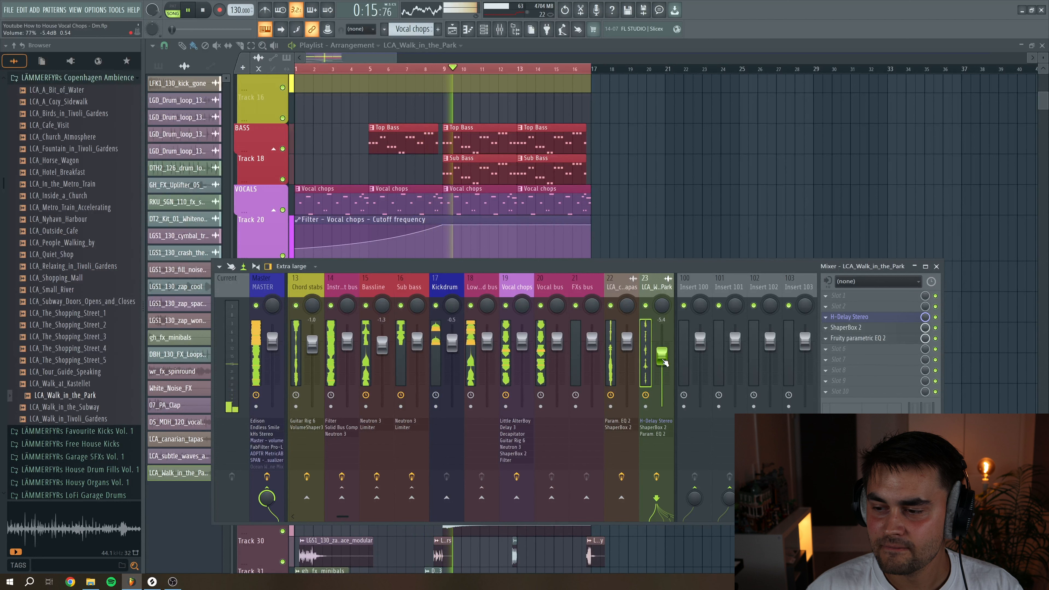
{"action": "left_click_drag", "start_coordinate": [663, 360], "coordinate": [663, 358]}
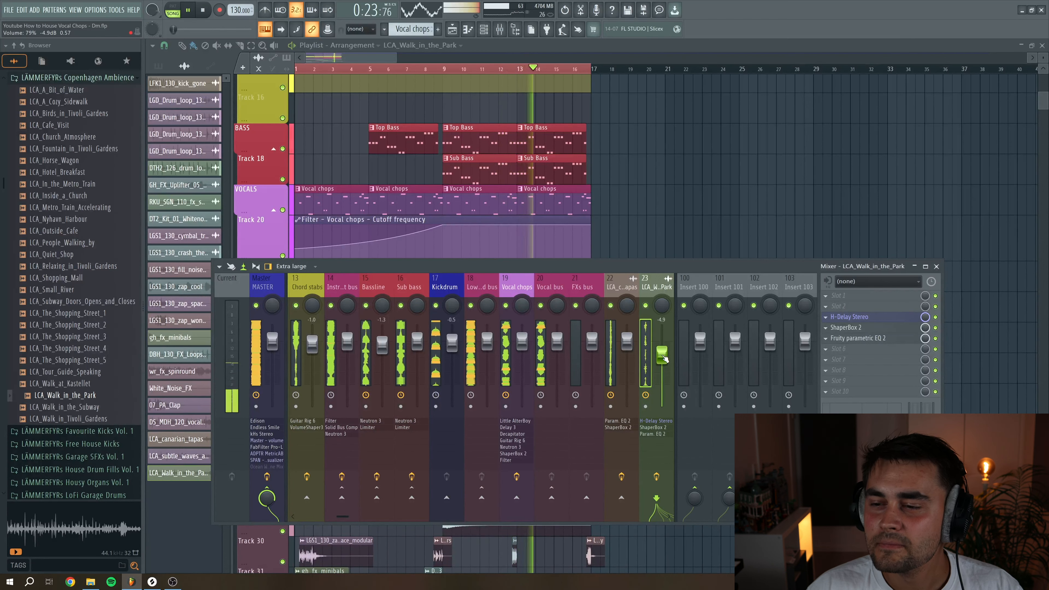
{"action": "left_click_drag", "start_coordinate": [662, 358], "coordinate": [662, 355]}
{"action": "key", "text": "space"}
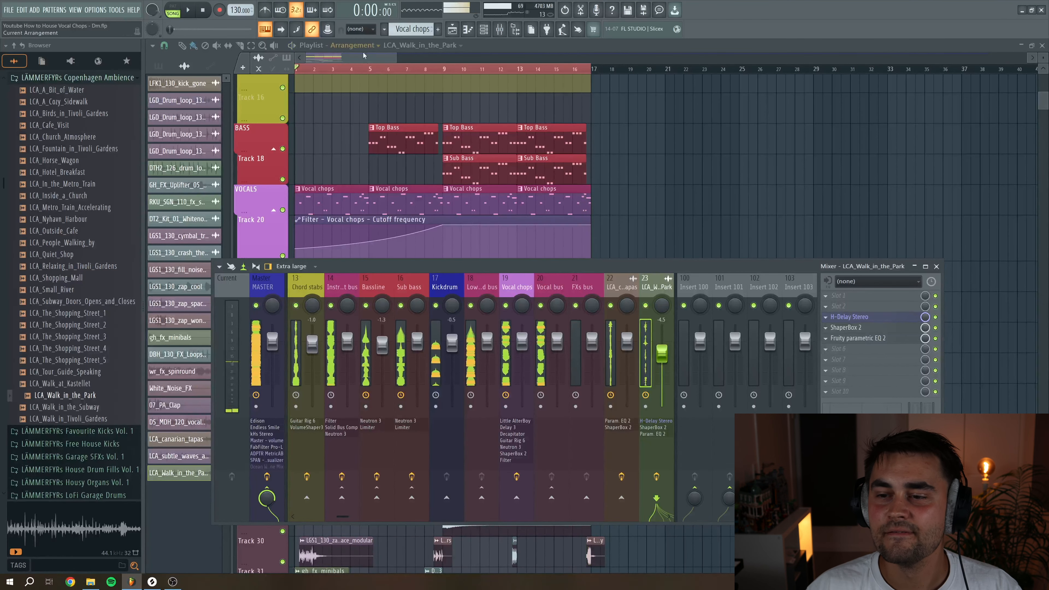
{"action": "key", "text": "F9"}
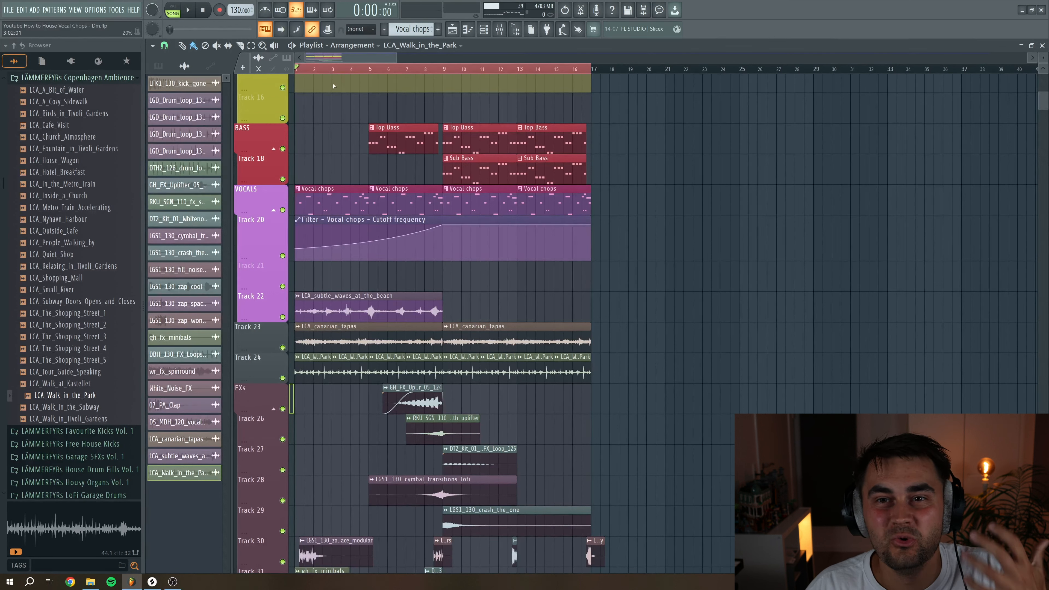
Mute the ambience on Tracks 22, 23 and 24 and play the arrangement without it
{"action": "key", "text": "space"}
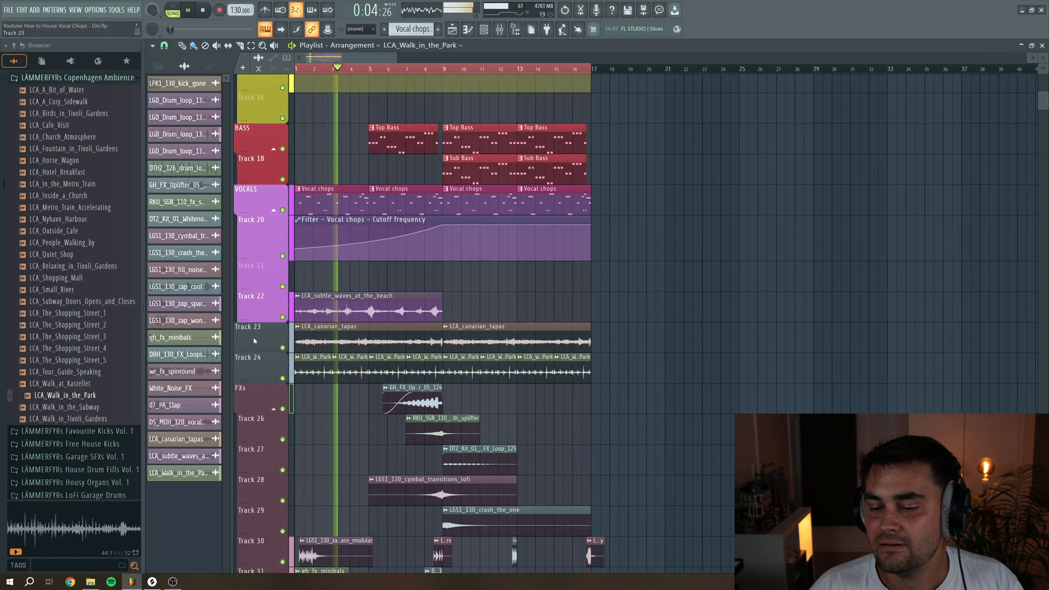
{"action": "key", "text": "space"}
{"action": "left_click", "coordinate": [282, 378]}
{"action": "left_click", "coordinate": [283, 347]}
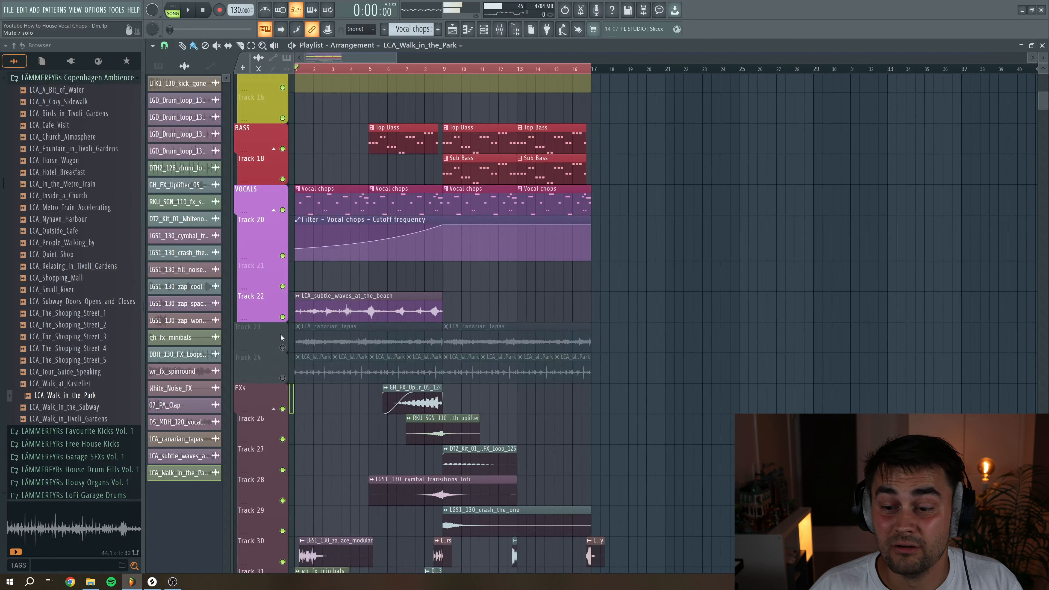
{"action": "left_click", "coordinate": [283, 316]}
{"action": "key", "text": "space"}
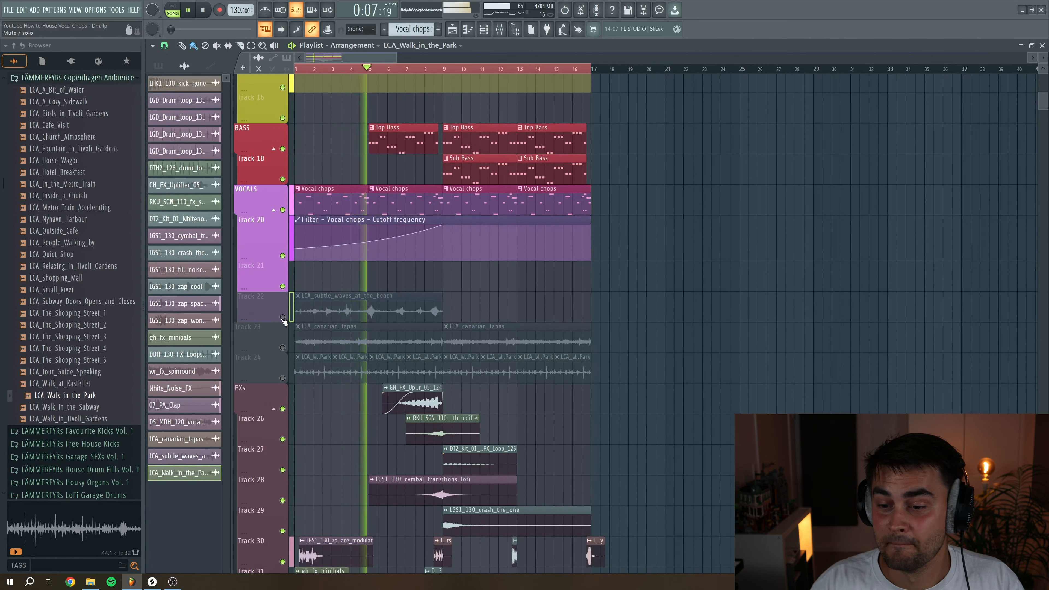
Unmute Tracks 22, 23 and 24 during playback to hear the ambience layers return
{"action": "left_click", "coordinate": [283, 318]}
{"action": "left_click", "coordinate": [283, 347]}
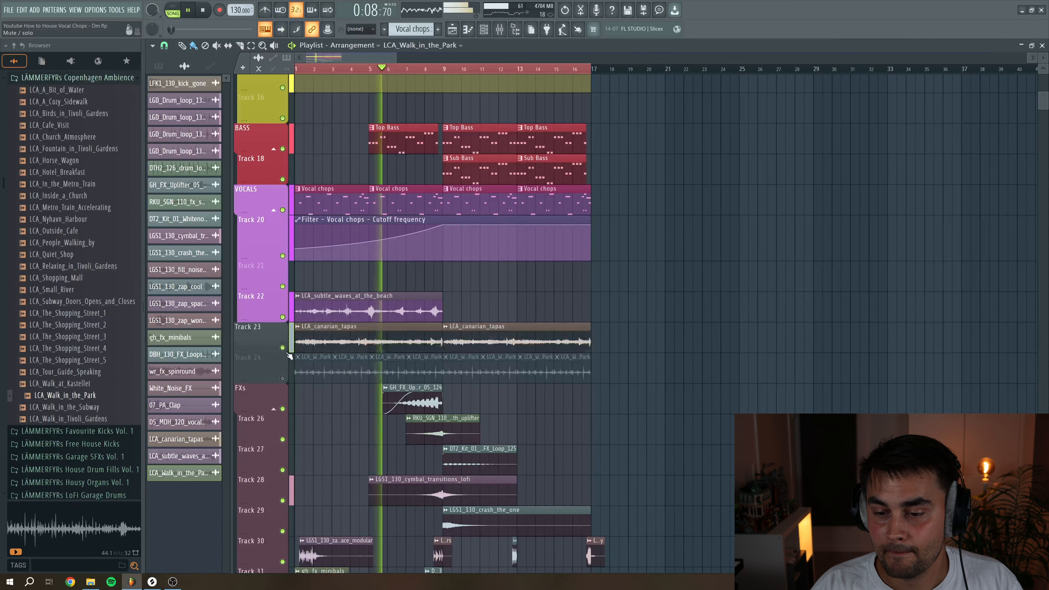
{"action": "left_click", "coordinate": [283, 378]}
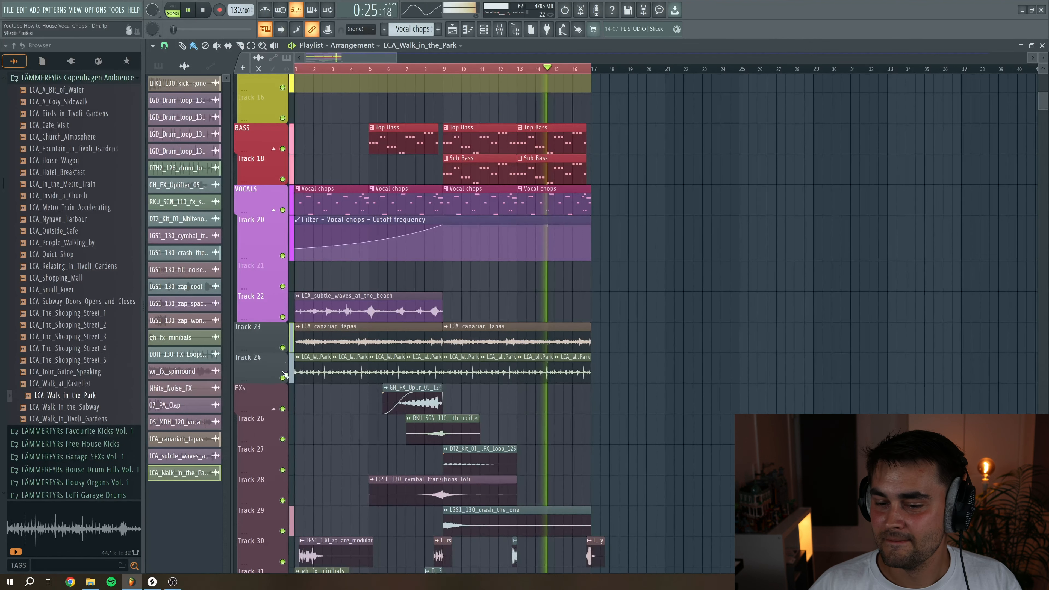
Compare the mix by muting and unmuting Tracks 23 and 24 during playback, then stop playback
{"action": "left_click", "coordinate": [284, 348]}
{"action": "left_click", "coordinate": [283, 377]}
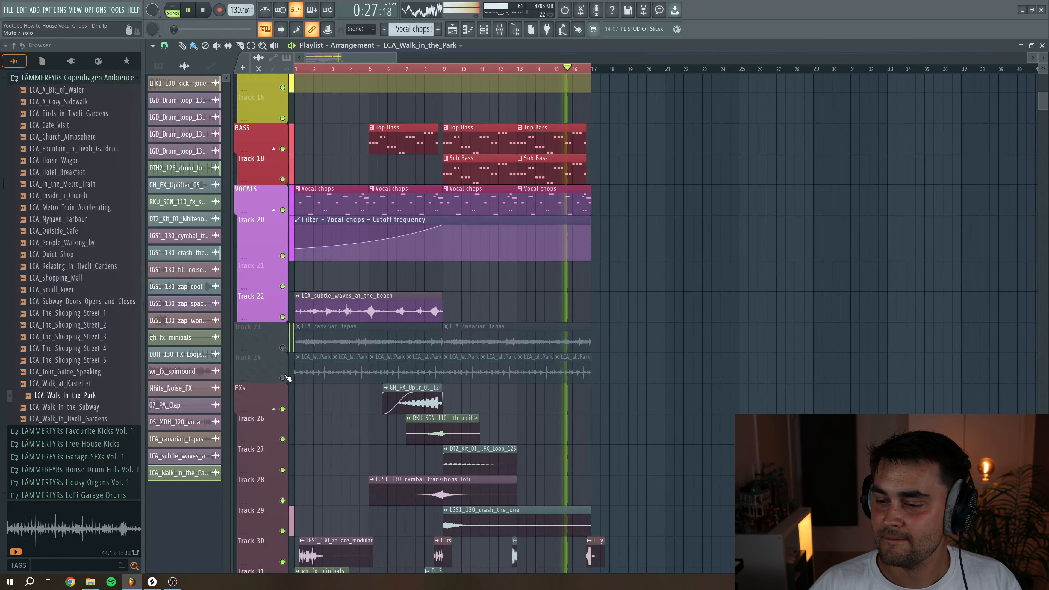
{"action": "left_click", "coordinate": [283, 377]}
{"action": "left_click", "coordinate": [283, 347]}
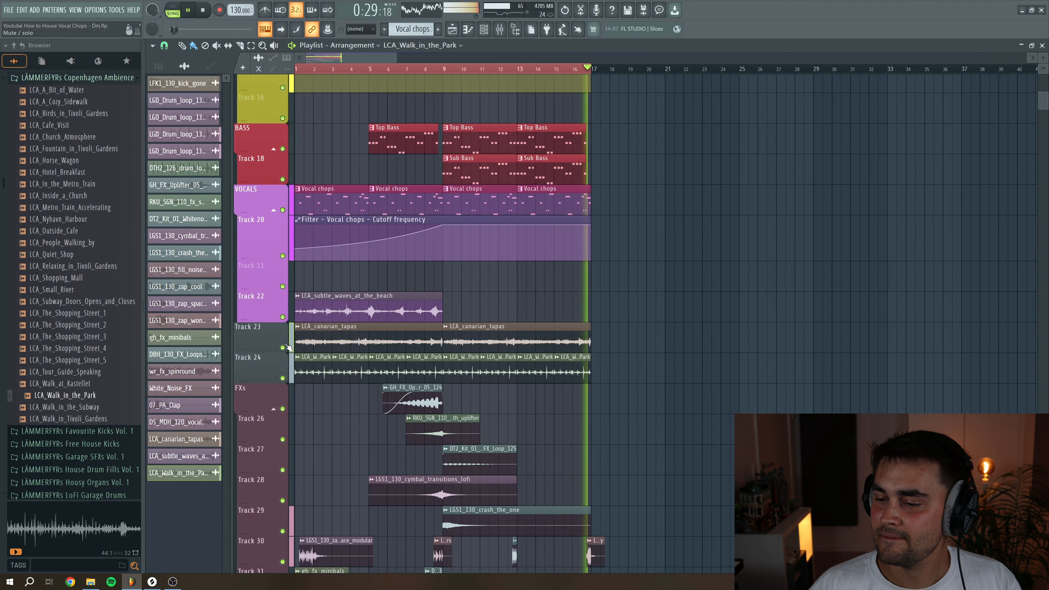
{"action": "key", "text": "space"}
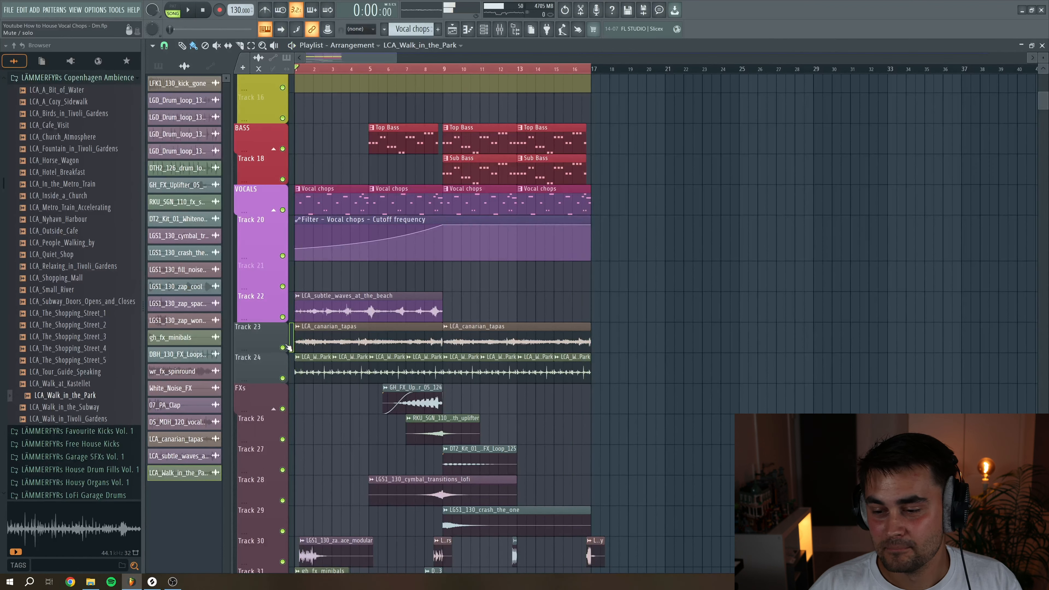